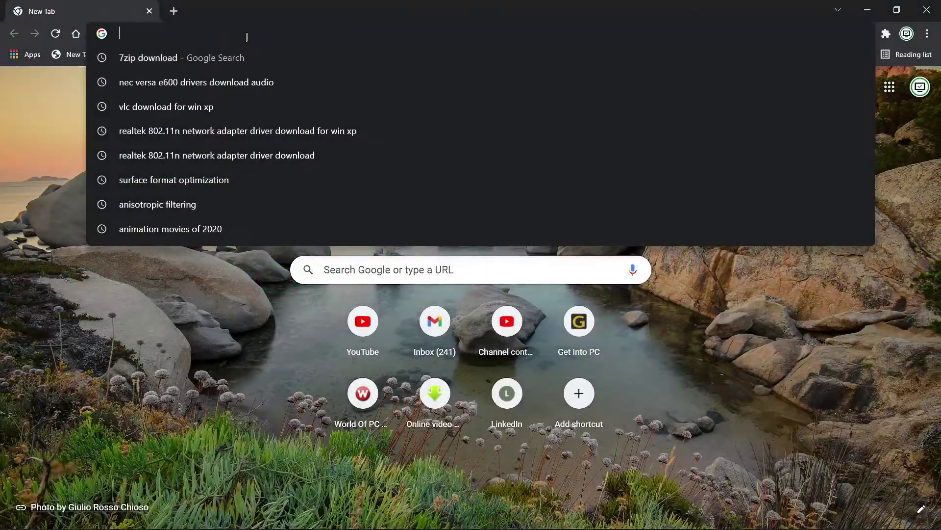
- Search for 'AMD driver download' and open the AMD Drivers and Support page
text(AMD driver download)
key(Return)
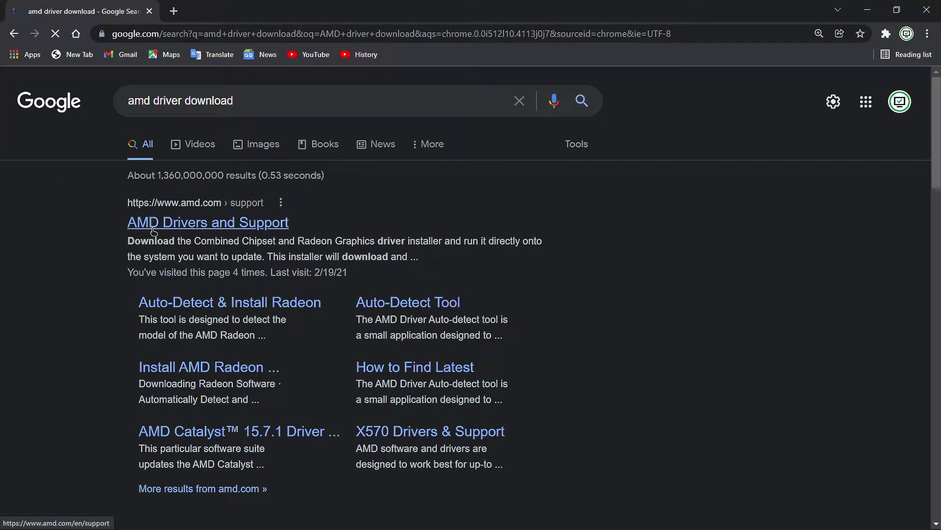
click(153, 226)
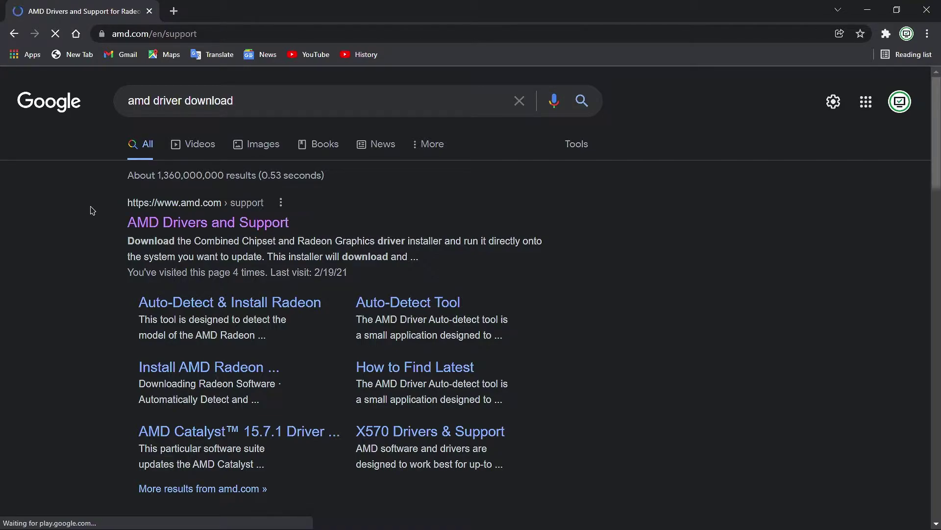
scroll(87, 204, down, 2)
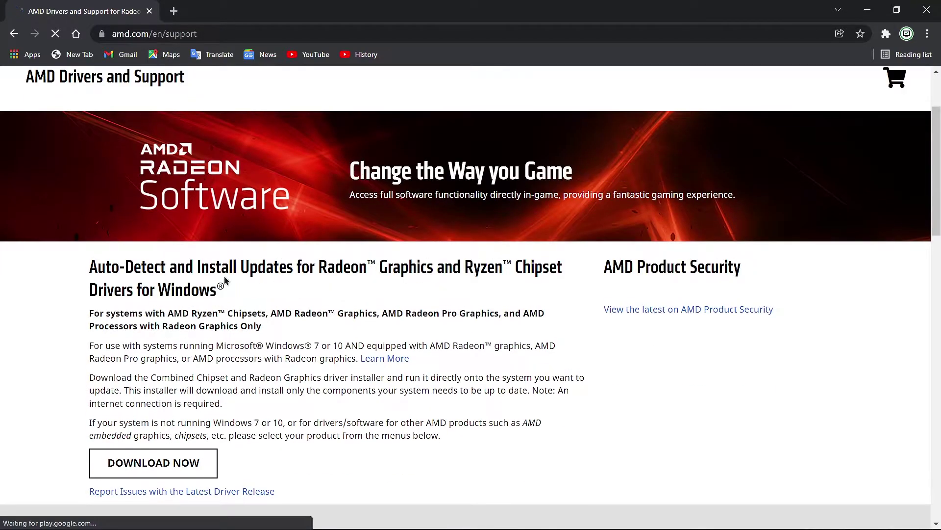
drag(90, 264, 485, 297)
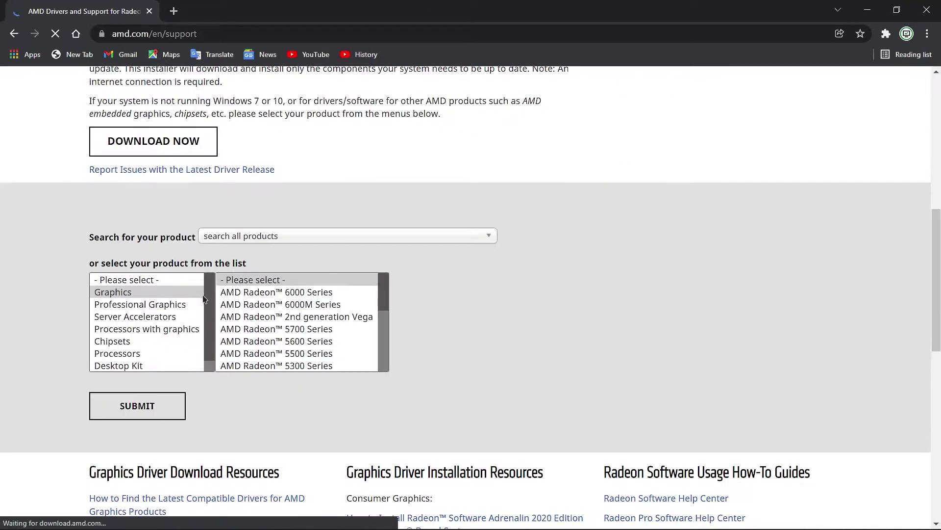
- In the product selector, choose Graphics and the AMD Radeon HD family
click(252, 279)
scroll(304, 343, down, 5)
scroll(377, 296, up, 5)
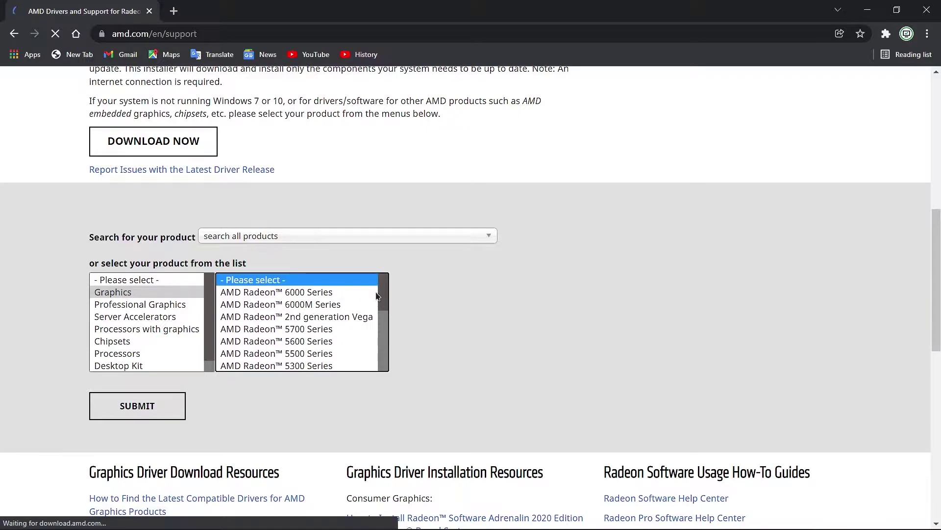
- Select HD 6000 Series > Radeon HD 6570 and expand the Windows 10 64-Bit downloads
scroll(375, 309, down, 5)
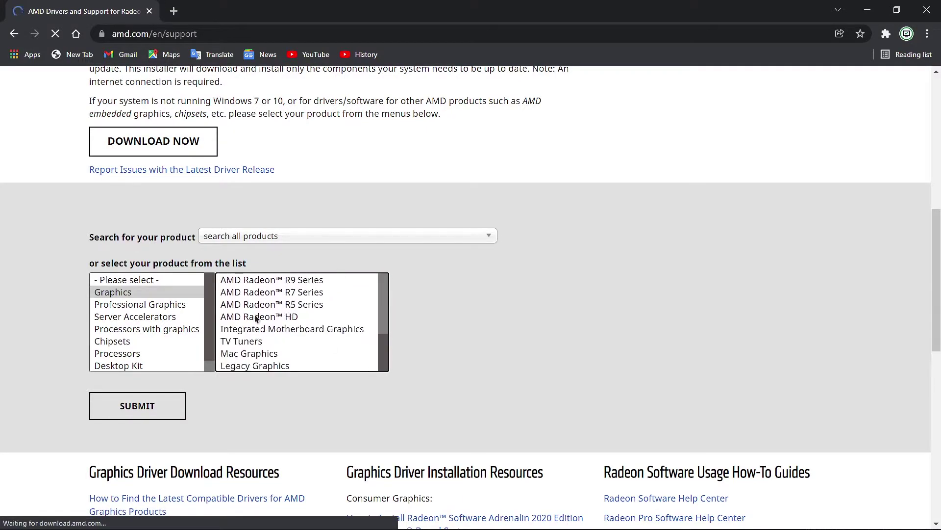
click(255, 316)
scroll(490, 318, down, 2)
scroll(548, 309, up, 2)
click(529, 330)
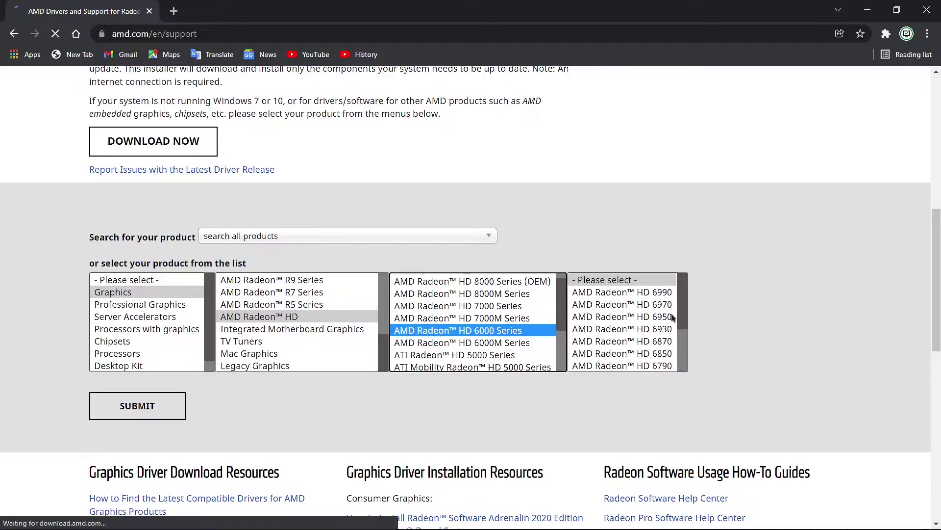
scroll(672, 318, down, 2)
click(638, 341)
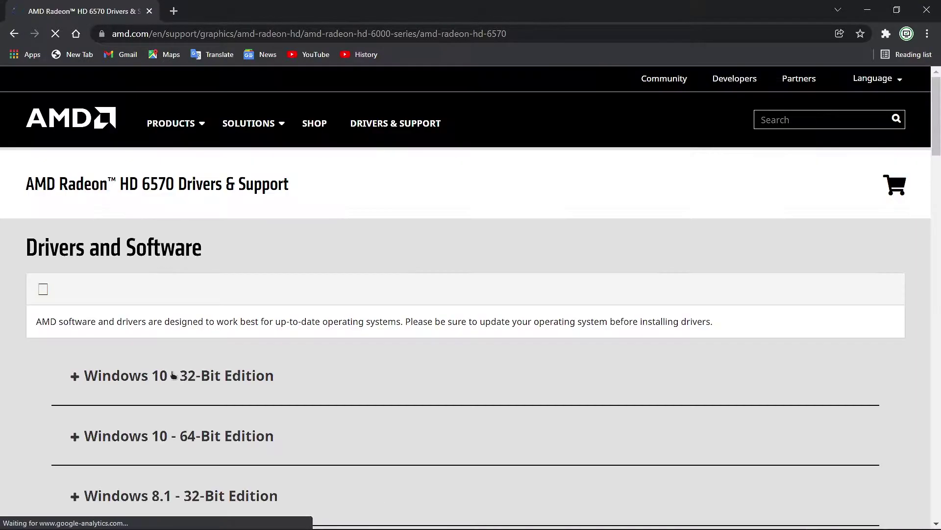
scroll(173, 375, down, 5)
click(147, 214)
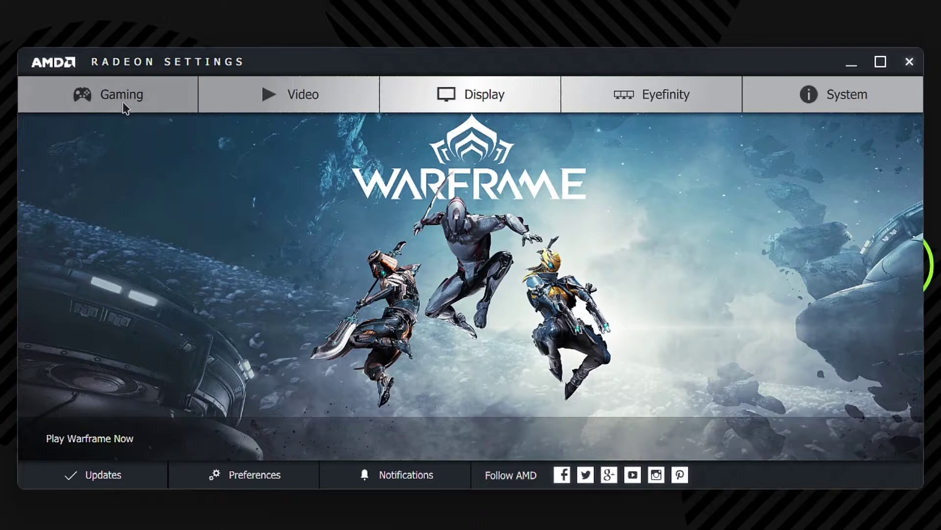
- Reset the Global Graphics tab under Gaming > Global Settings to its defaults, confirming with Yes
click(99, 114)
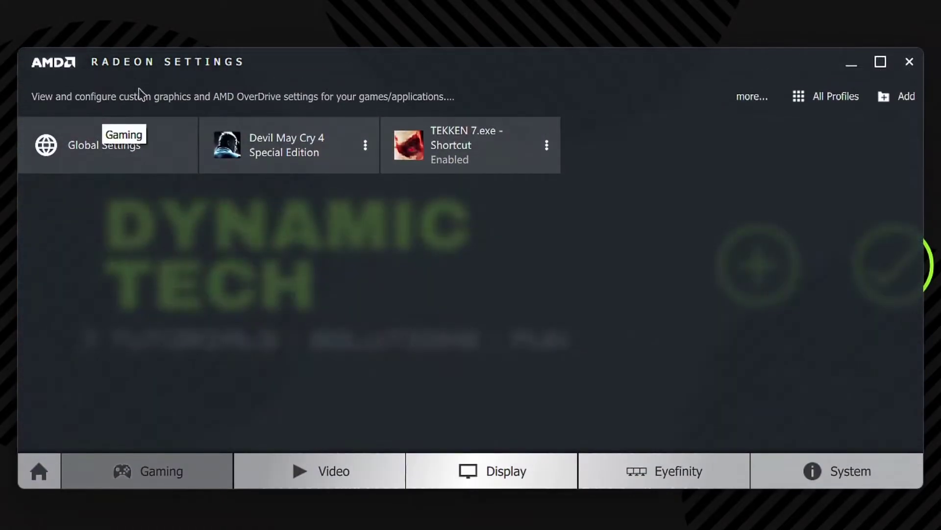
click(95, 162)
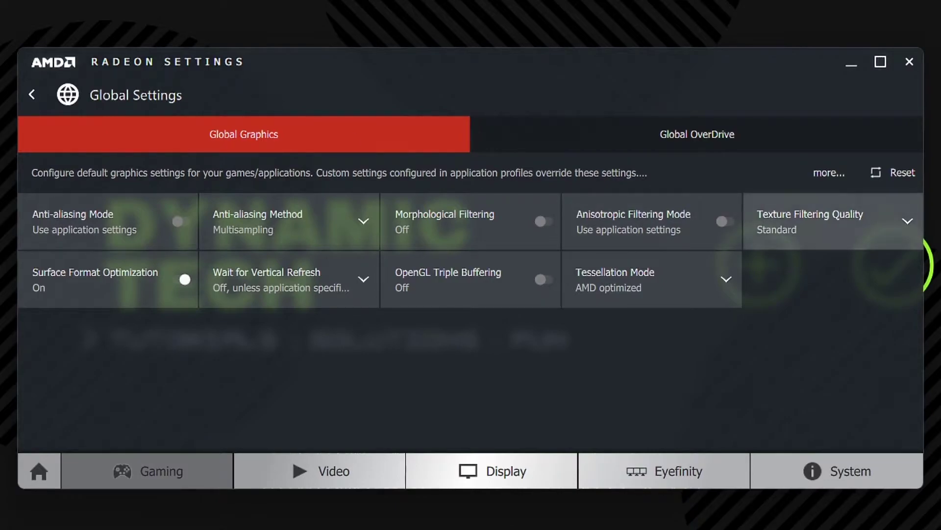
click(899, 178)
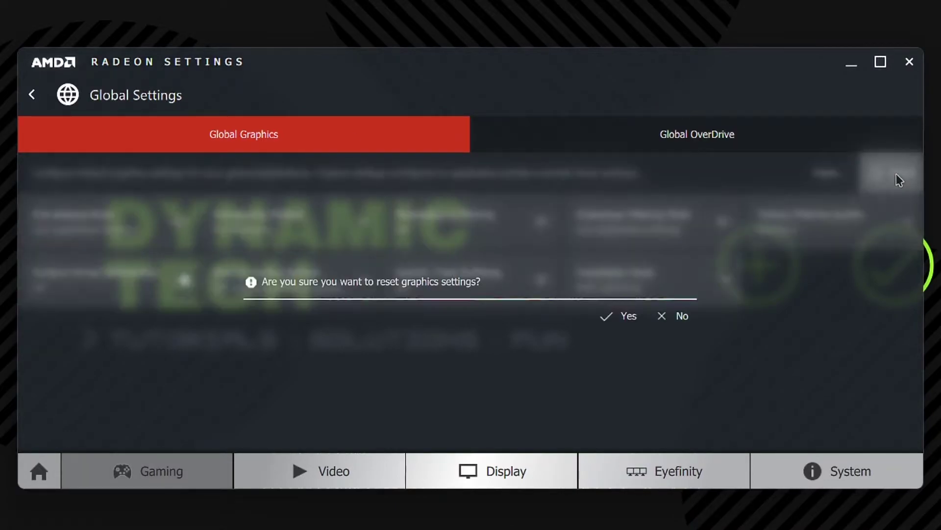
click(611, 326)
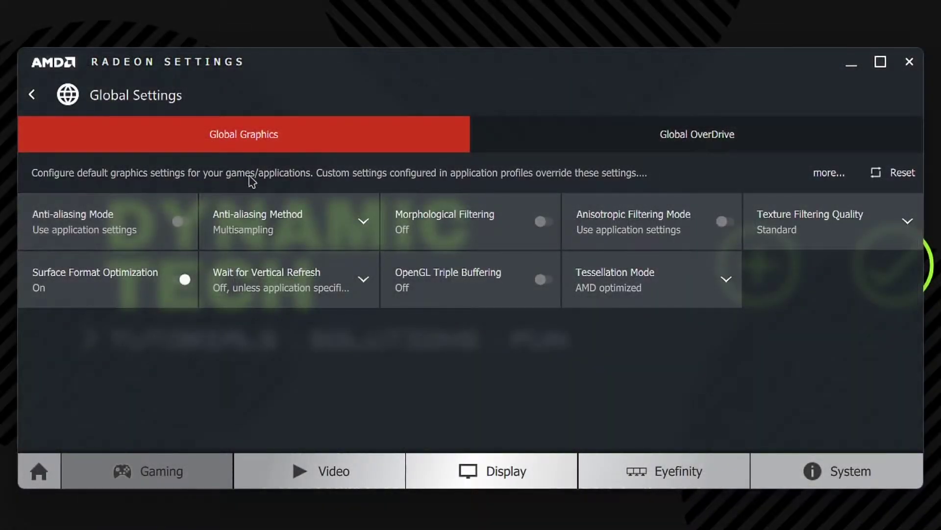
click(321, 235)
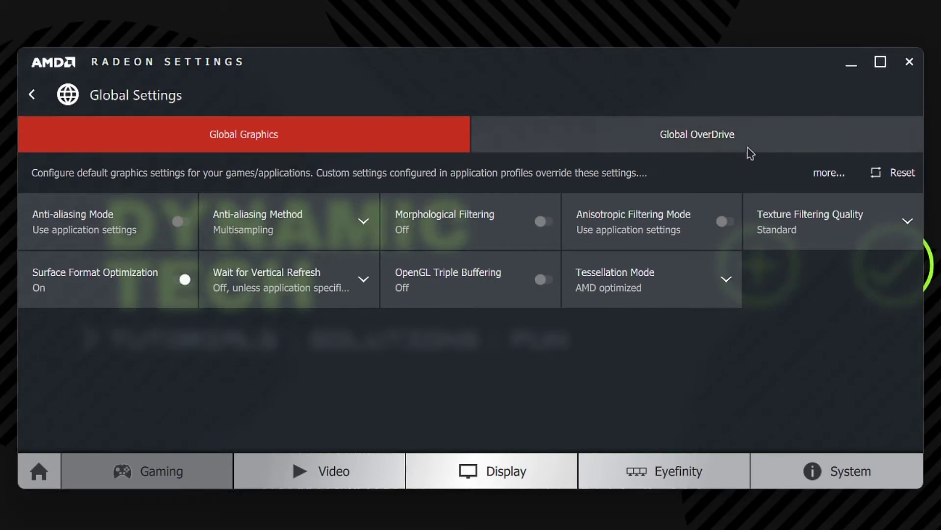
- In Global OverDrive, max out the GPU clock (804 MHz) and memory clock (960 MHz)
click(571, 141)
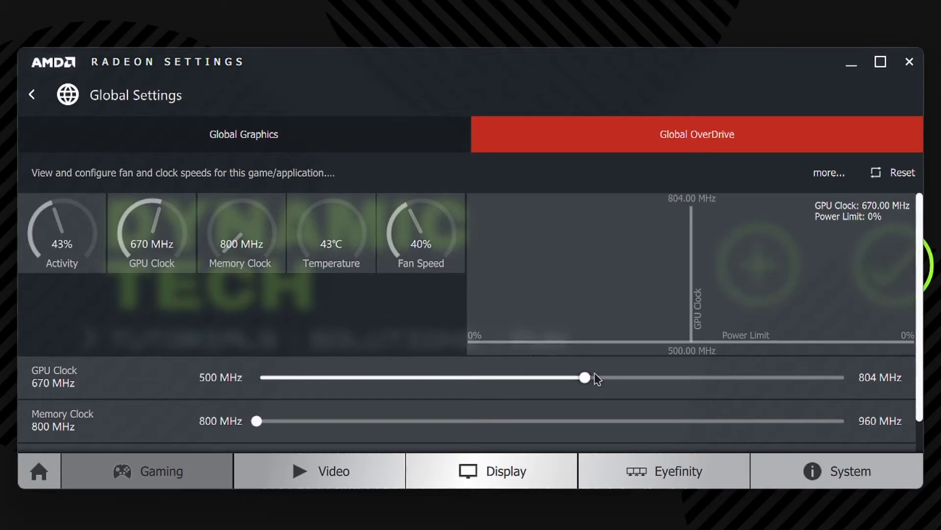
drag(594, 375, 928, 363)
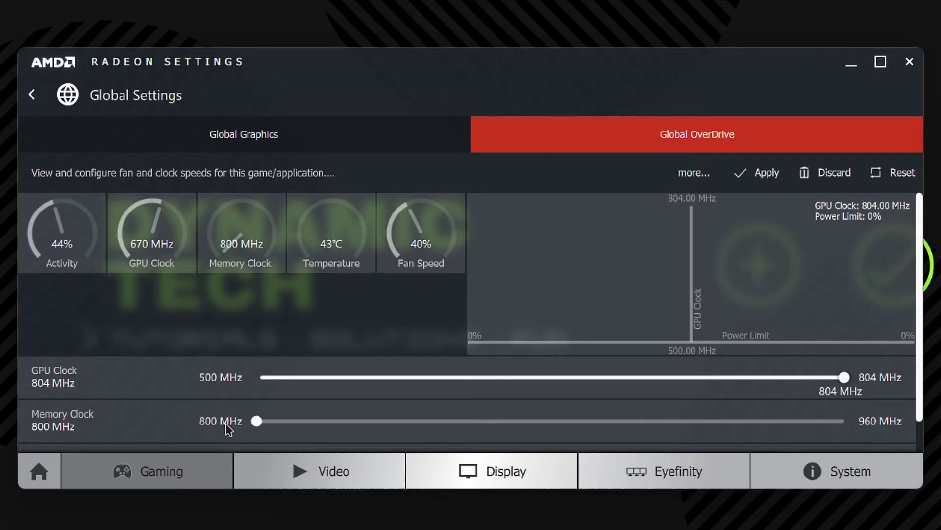
drag(257, 421, 844, 420)
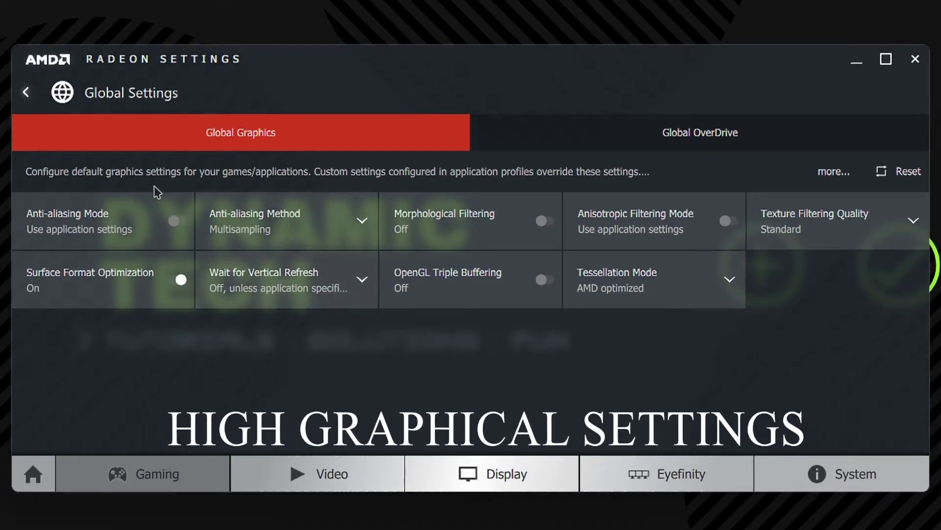
- Override application anti-aliasing with 8X Edge-detect and turn Morphological Filtering on
click(105, 214)
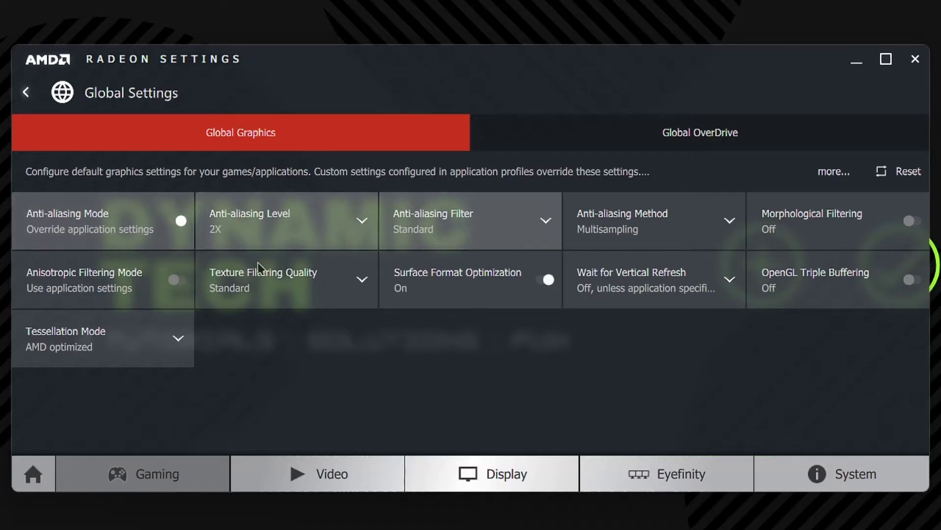
click(313, 228)
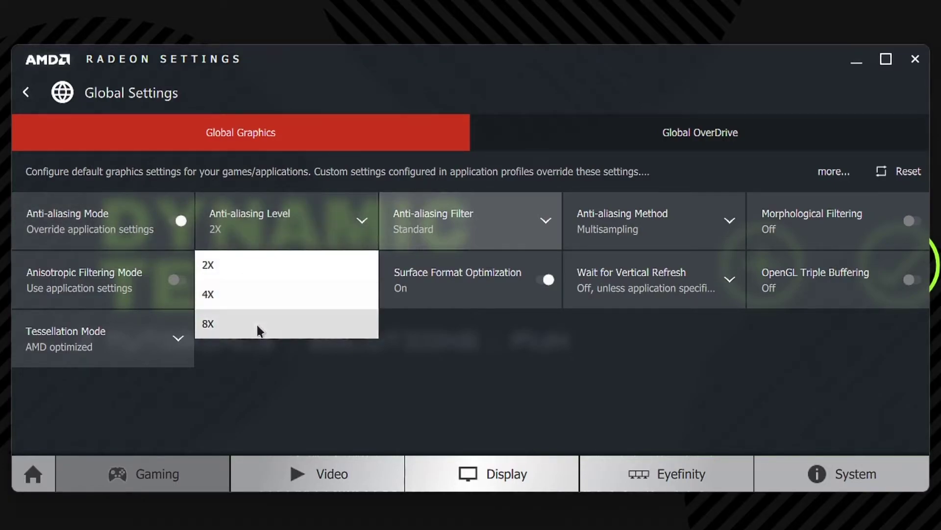
click(280, 335)
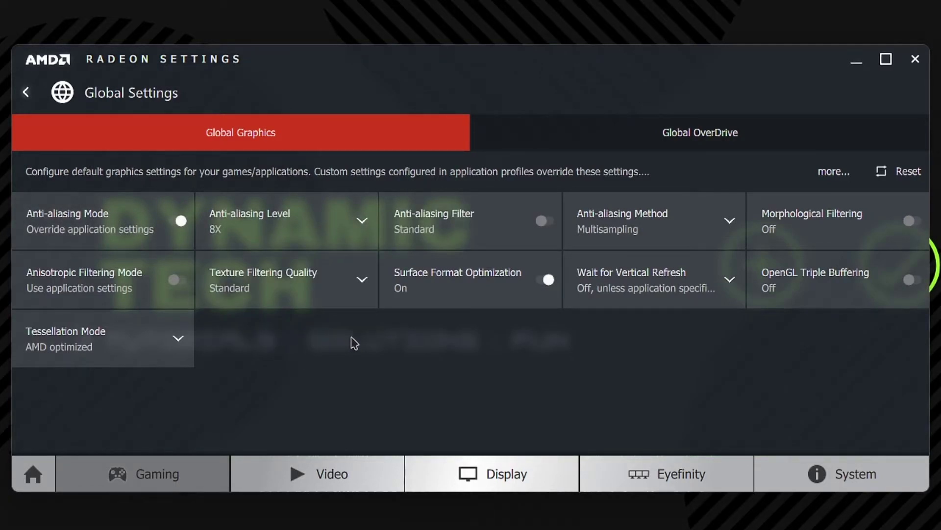
click(469, 227)
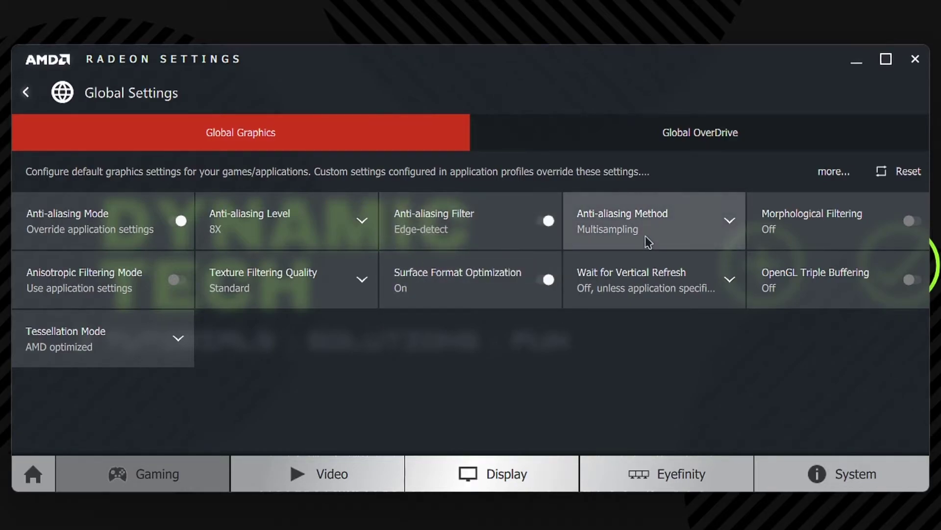
click(671, 240)
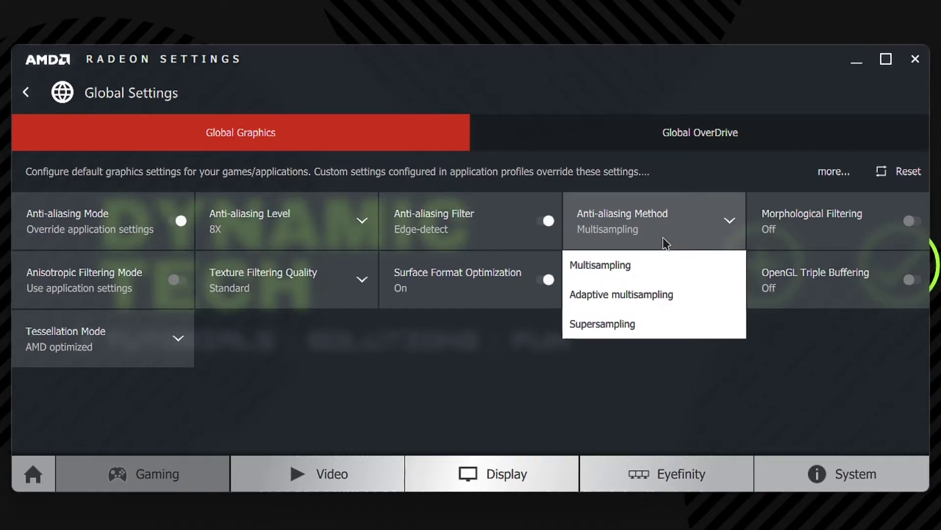
click(619, 328)
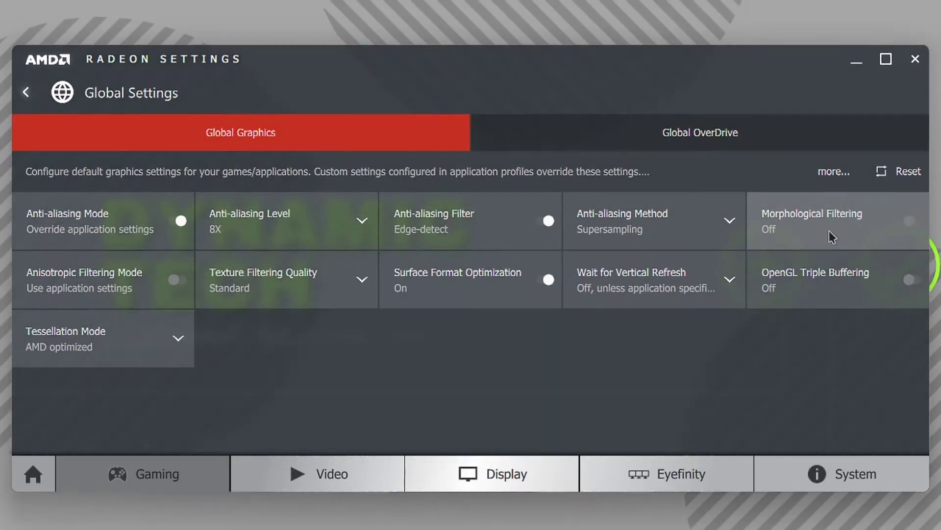
click(829, 228)
- Override anisotropic filtering at 16x, set texture quality to High, keep tessellation AMD optimized
click(152, 294)
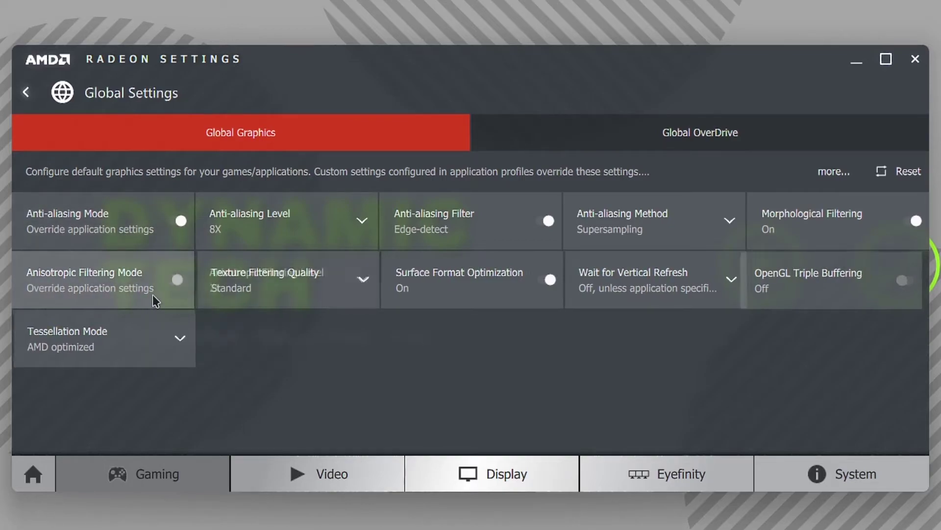
click(286, 277)
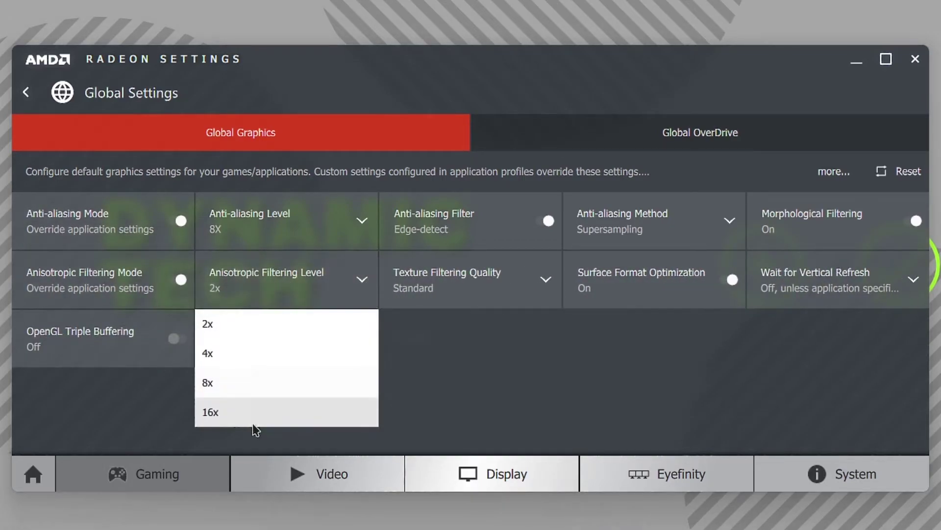
click(248, 410)
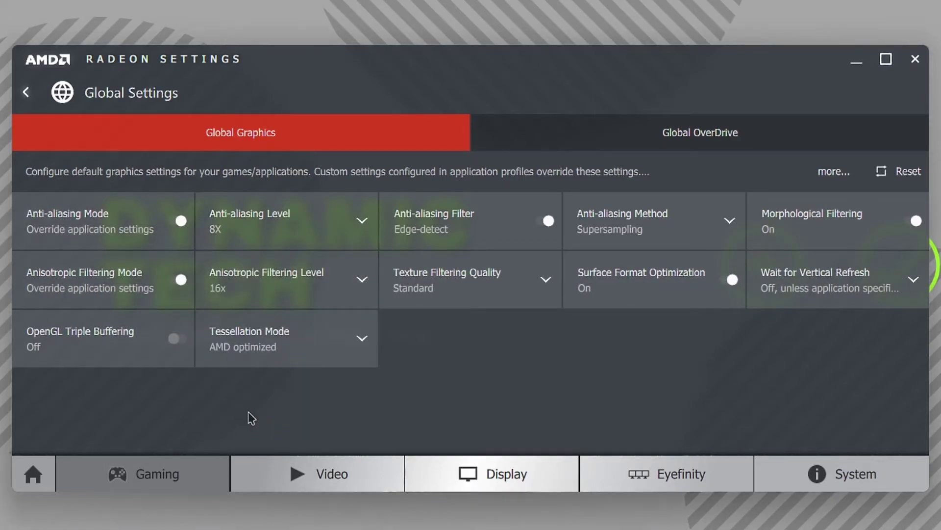
click(469, 290)
click(407, 324)
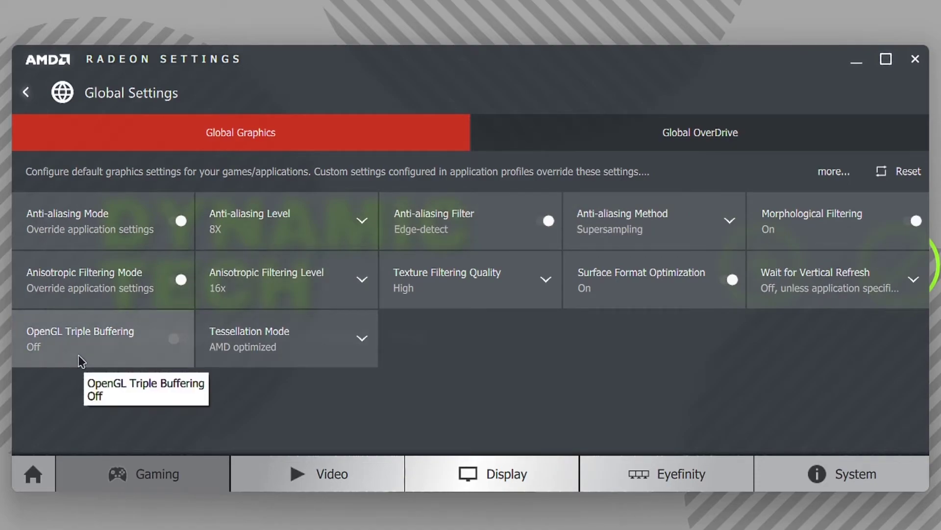
click(261, 347)
click(240, 386)
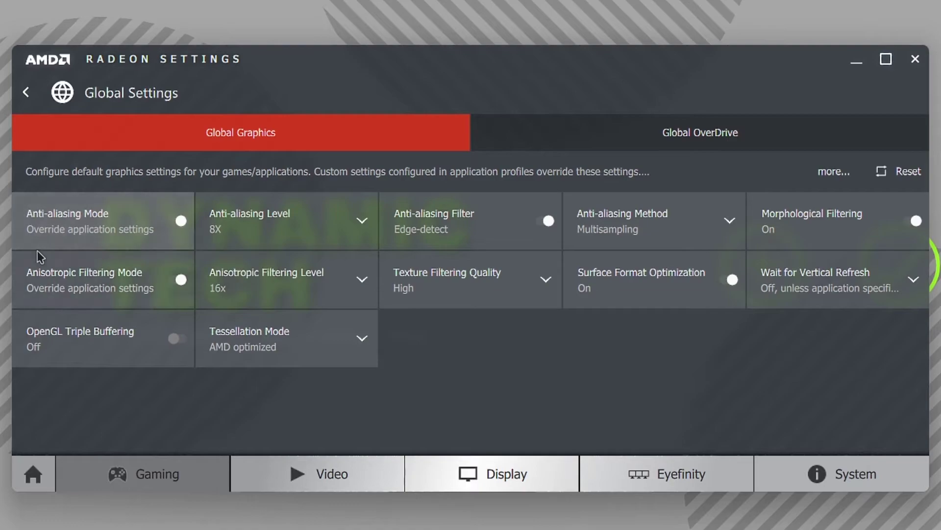
- Lower anti-aliasing to 2X Multisampling and turn Morphological Filtering off
click(250, 240)
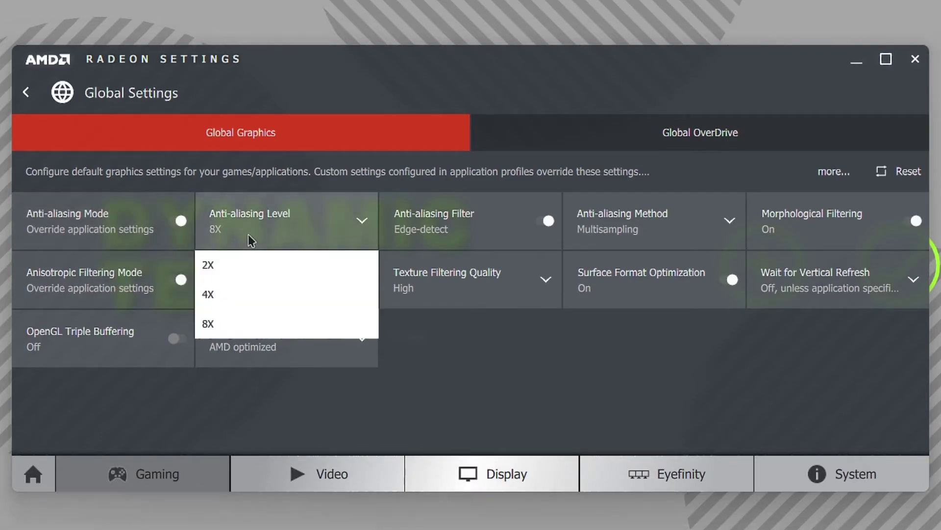
click(220, 265)
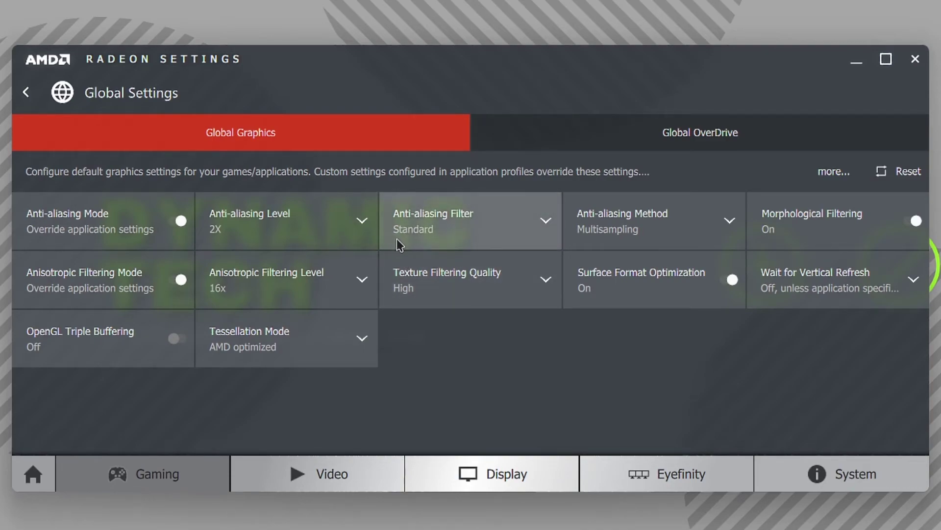
click(689, 234)
click(642, 263)
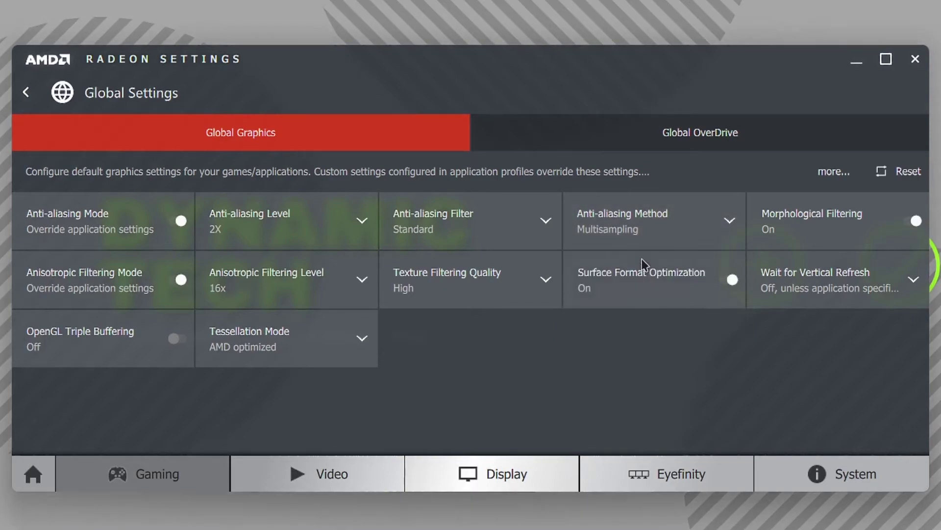
click(819, 236)
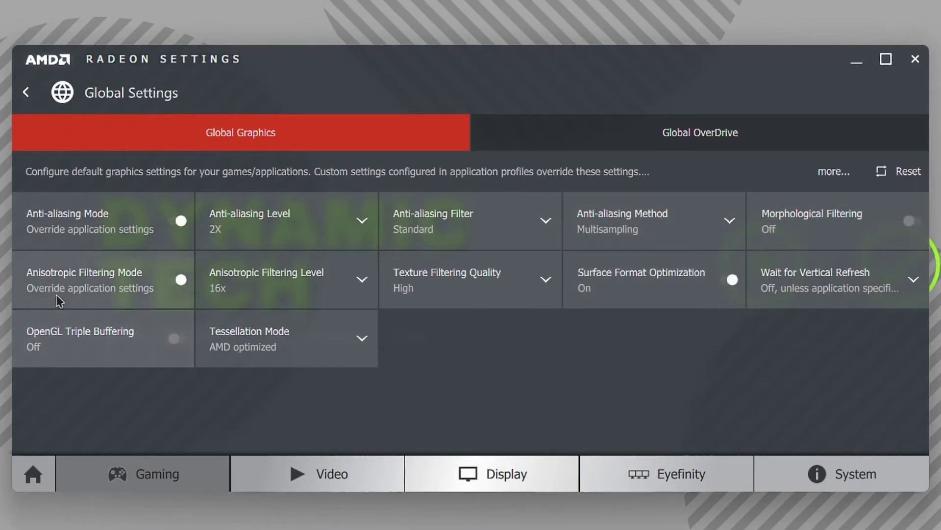
- Set anisotropic filtering to 4x and texture filtering quality to Standard
click(216, 304)
click(211, 362)
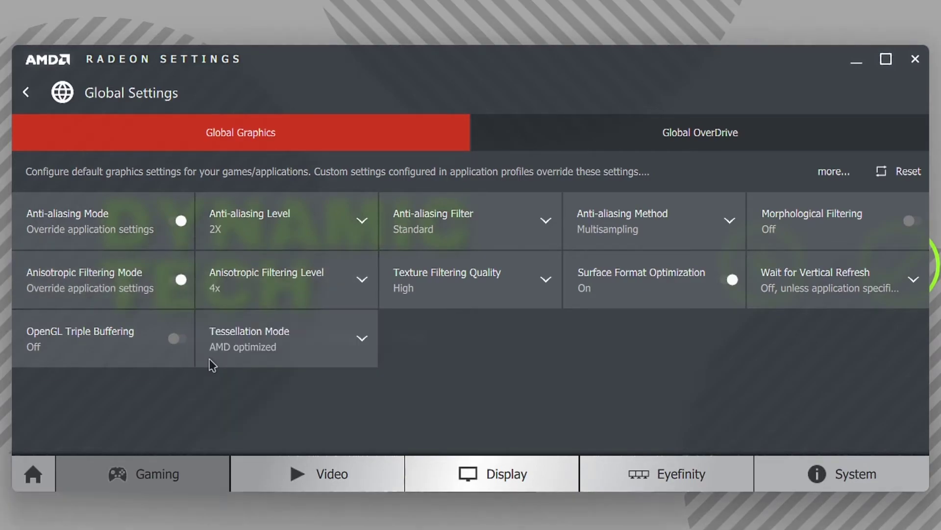
click(454, 293)
click(428, 349)
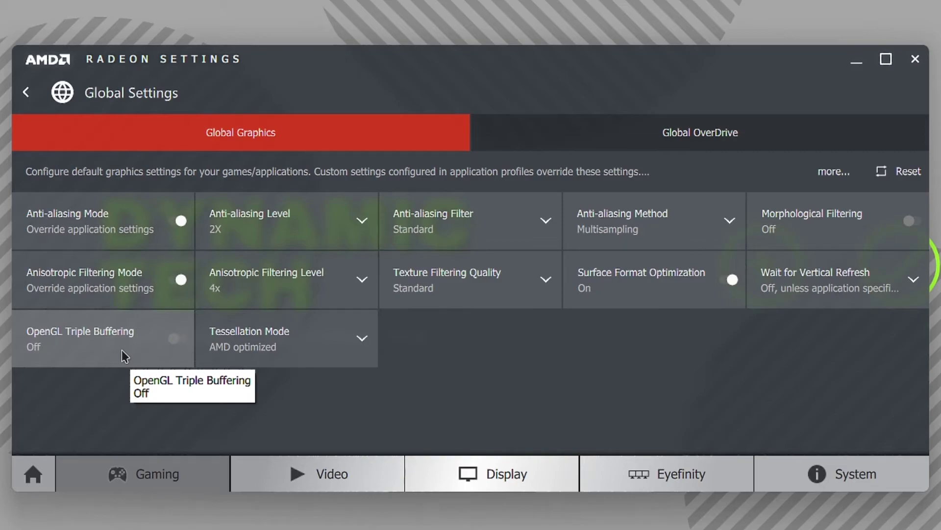
- Set Tessellation Mode to Override with a 32x maximum tessellation level
click(219, 350)
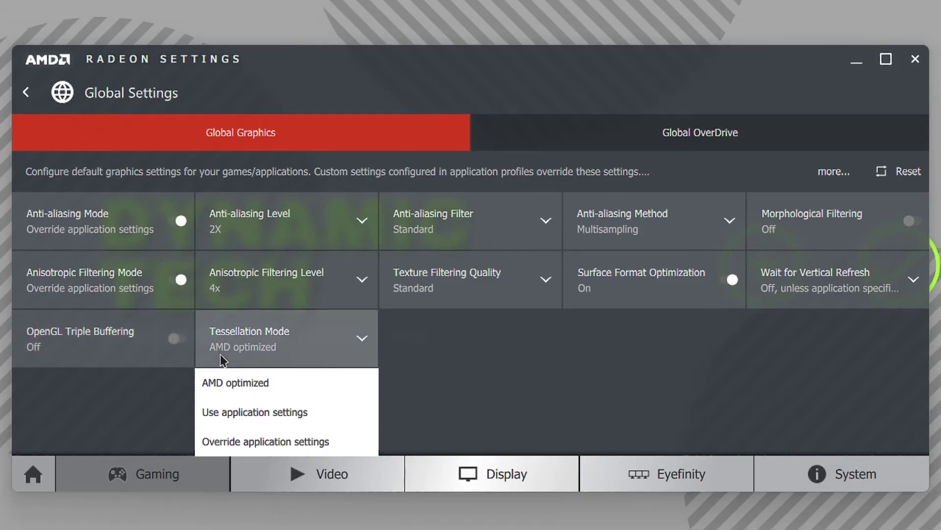
click(236, 440)
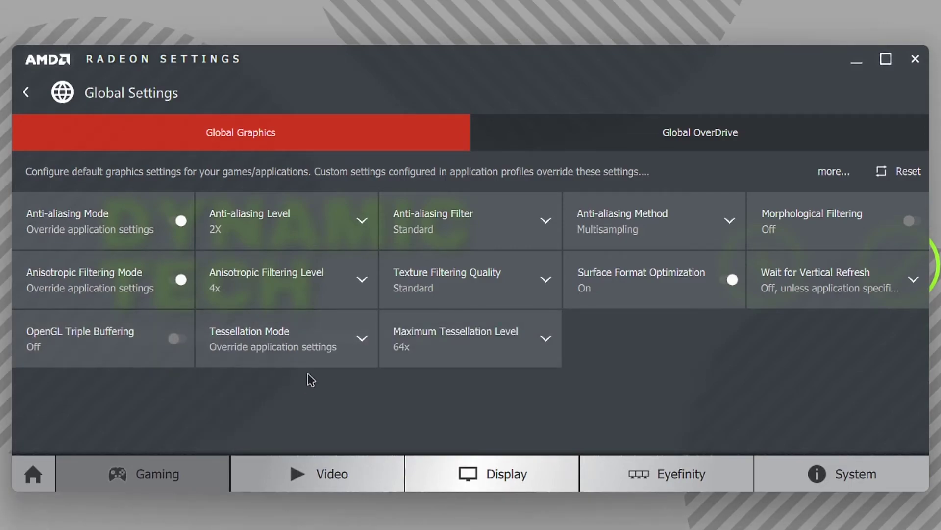
click(443, 351)
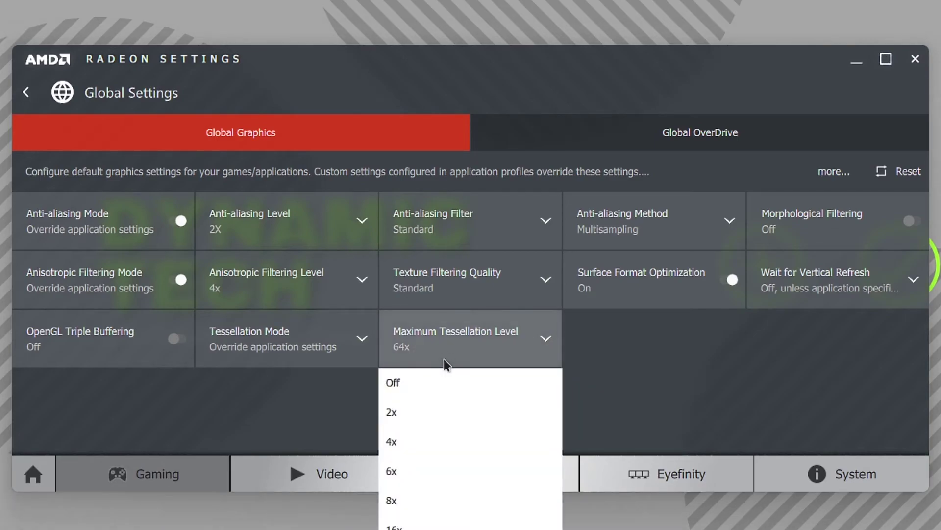
key(Up)
key(Return)
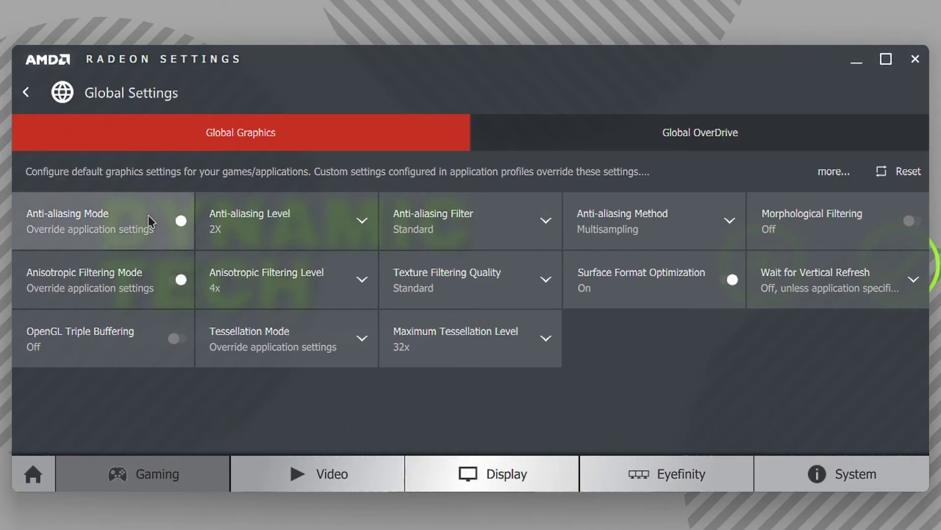
- Hand anti-aliasing and anisotropic filtering back to applications, with Performance texture filtering and AMD optimized tessellation
click(121, 222)
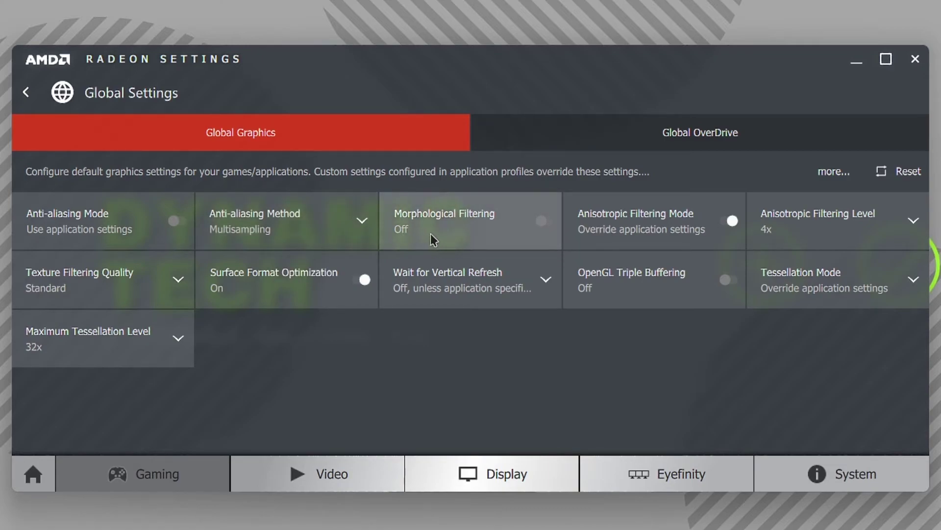
click(662, 237)
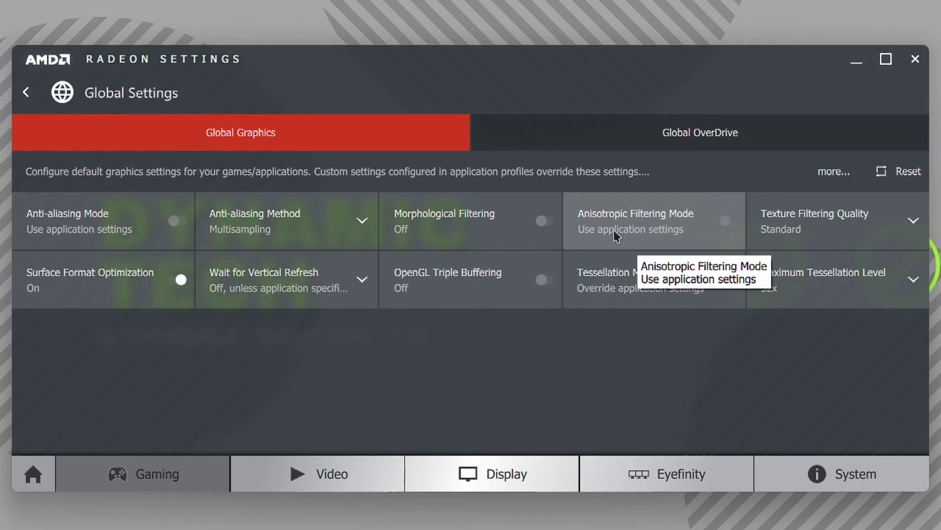
click(787, 222)
click(774, 322)
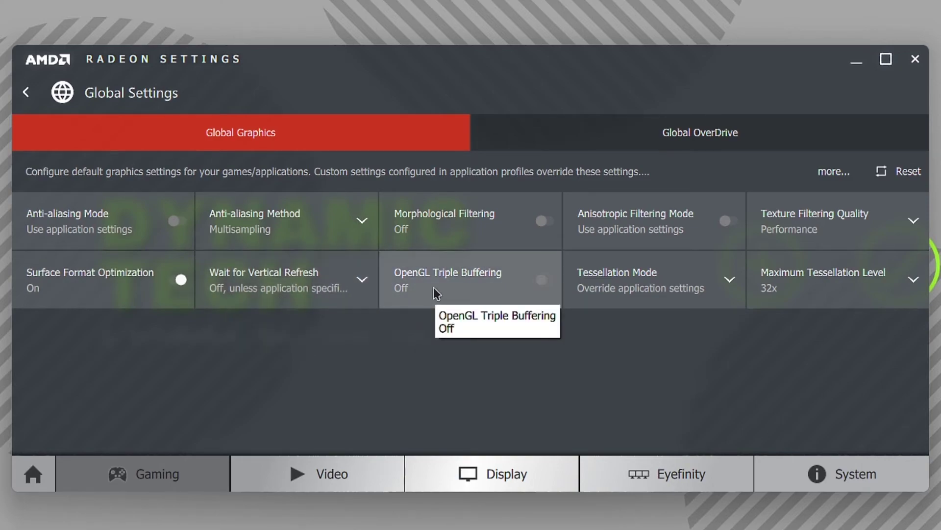
click(641, 278)
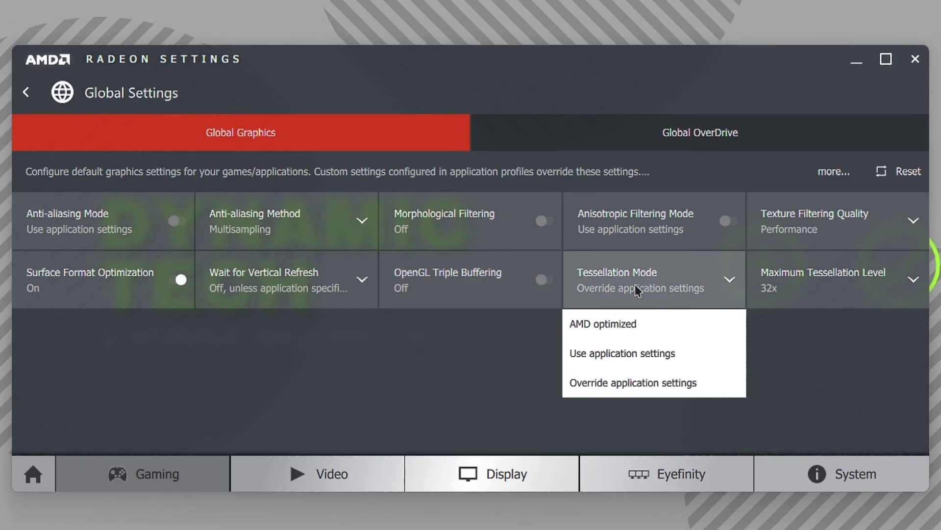
click(606, 325)
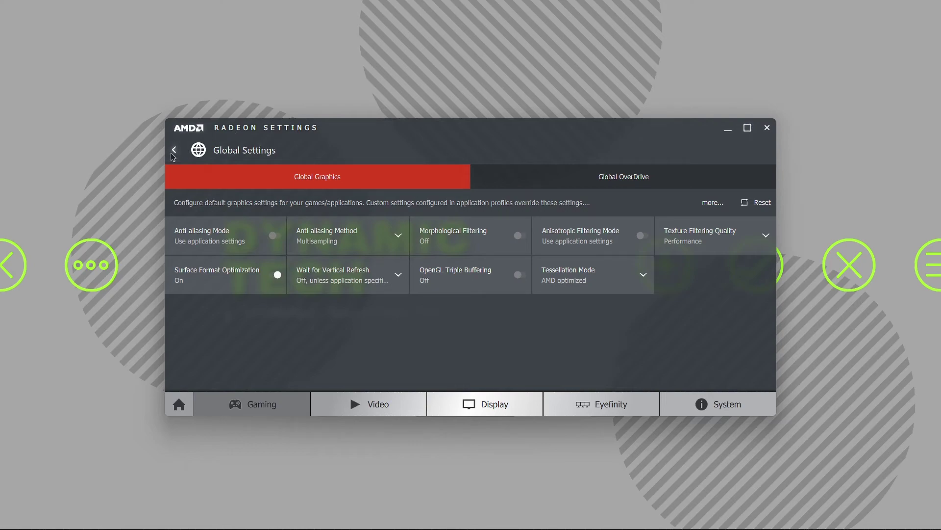
- Return to the game profiles and add a profile from the Devil May Cry 4 executable
click(174, 149)
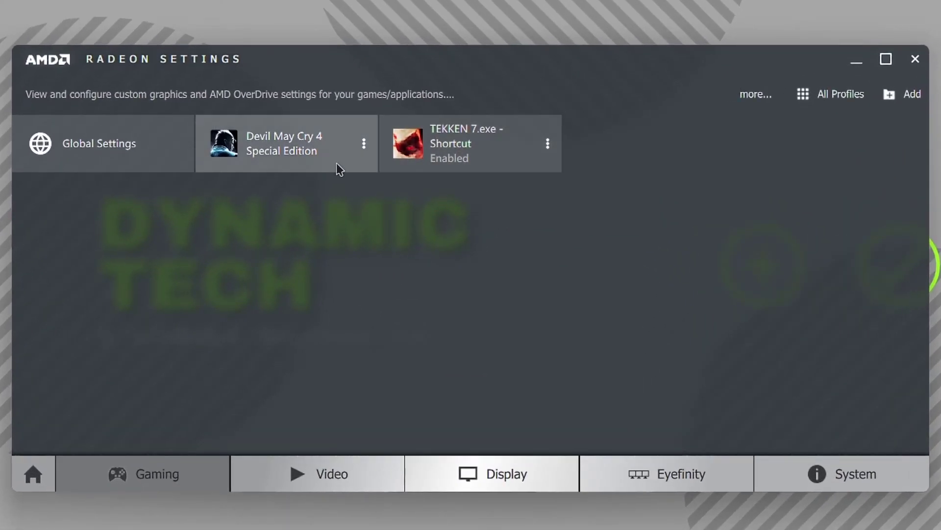
click(902, 102)
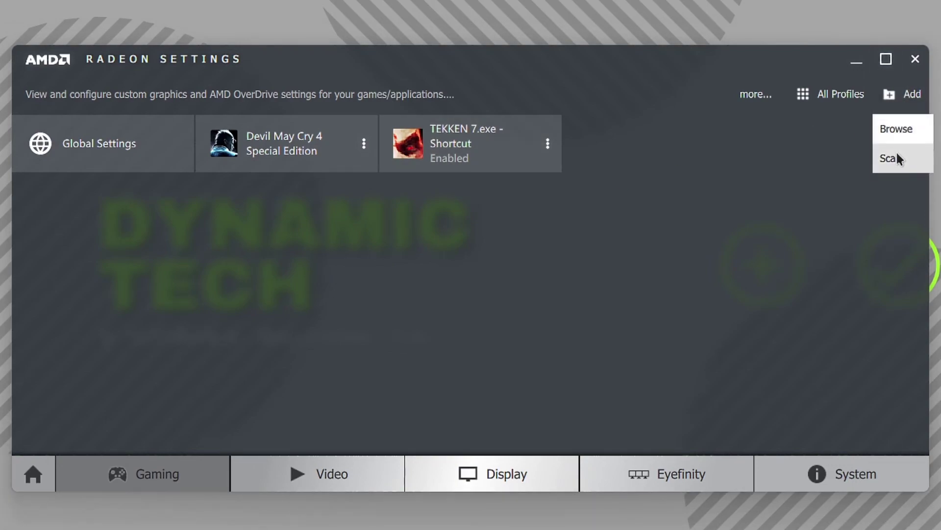
click(898, 128)
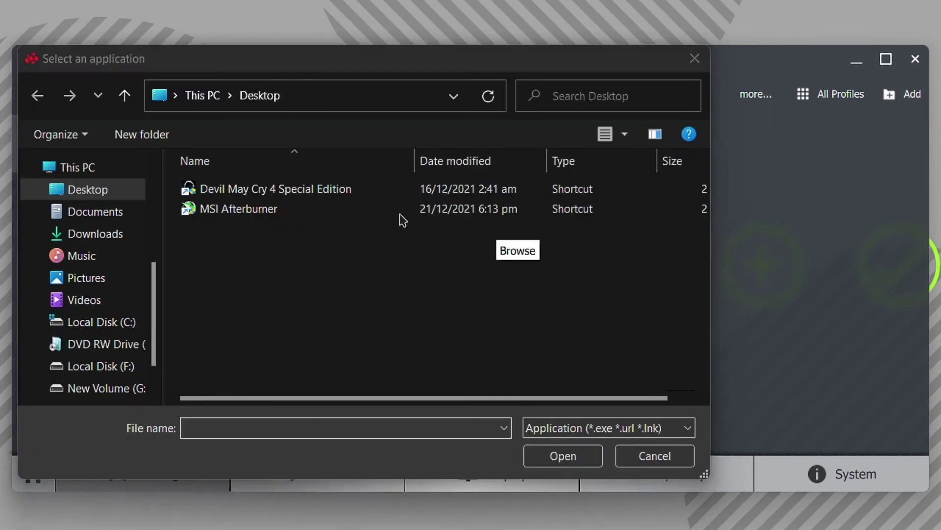
double_click(307, 189)
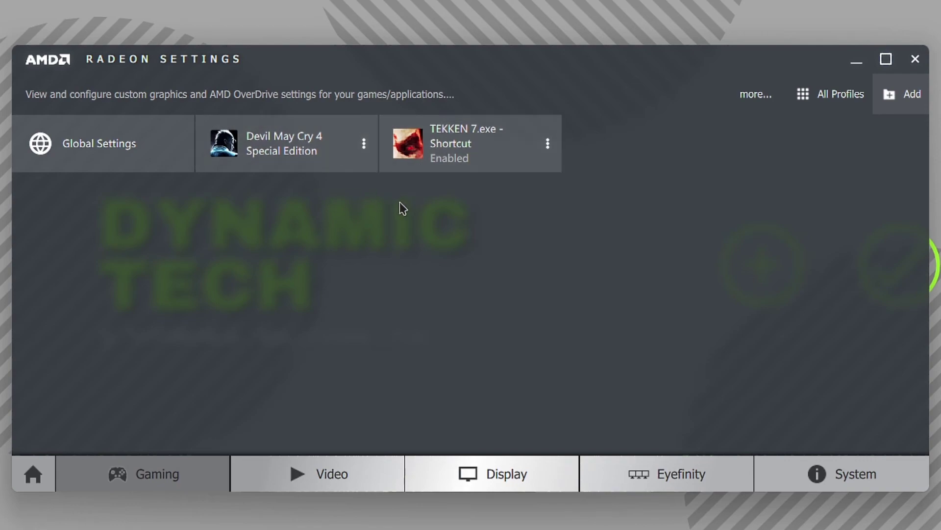
- Review the Devil May Cry 4 profile, then open the TEKKEN 7.exe - Shortcut profile
click(319, 162)
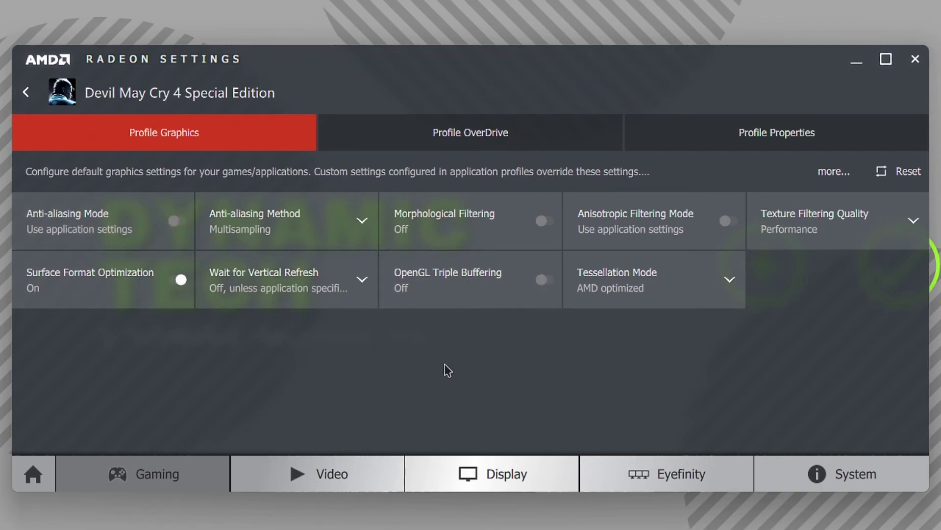
click(31, 96)
click(468, 153)
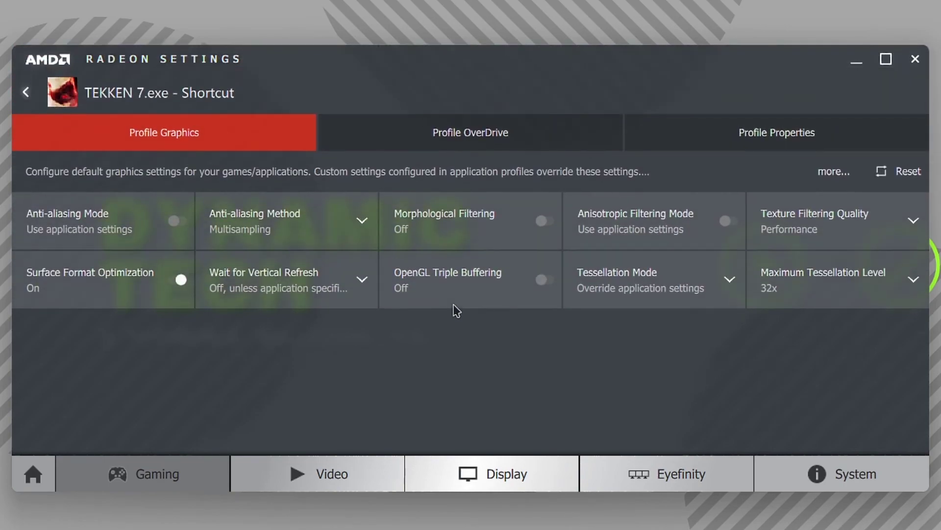